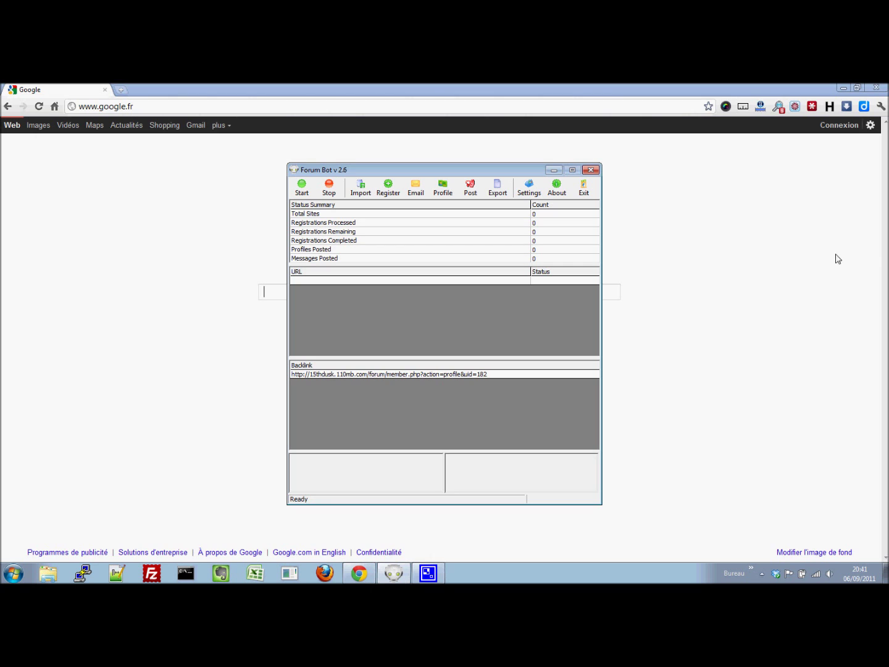
Review the list of supported forum footprints in the program's About information.
click(558, 195)
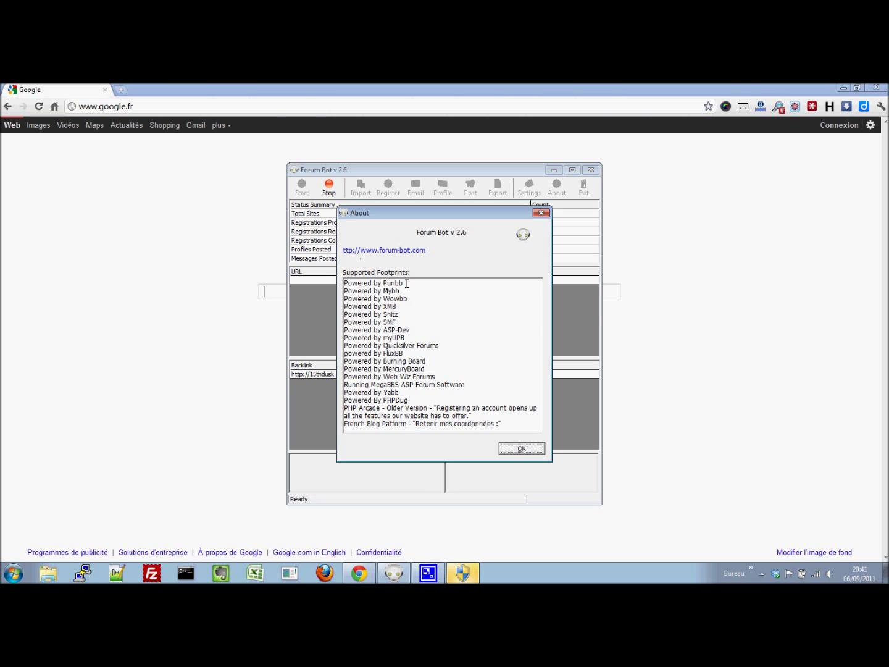
click(522, 449)
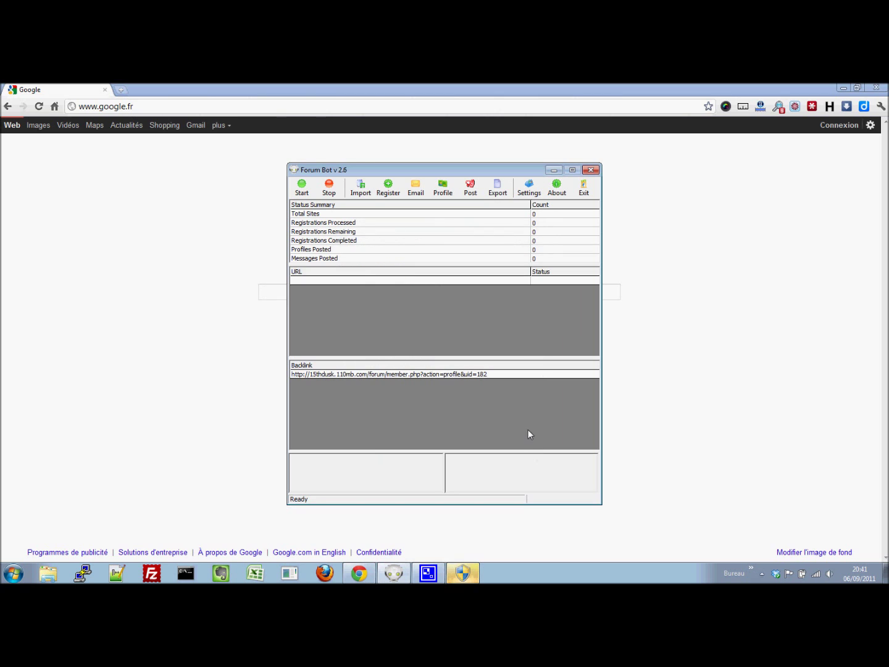
Review the profile URL, signature, message title and message body fields in the settings.
click(530, 187)
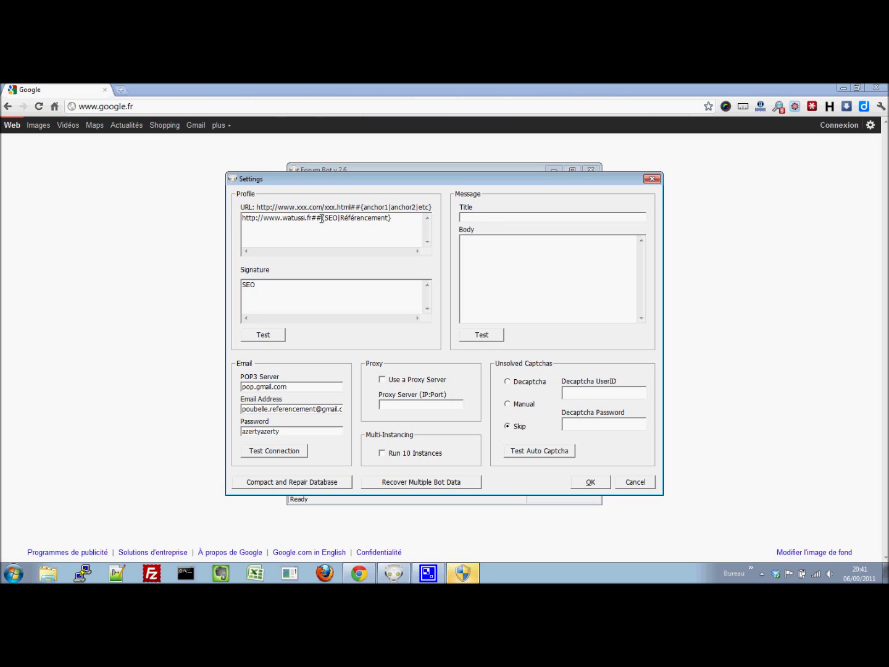
drag(312, 218, 236, 217)
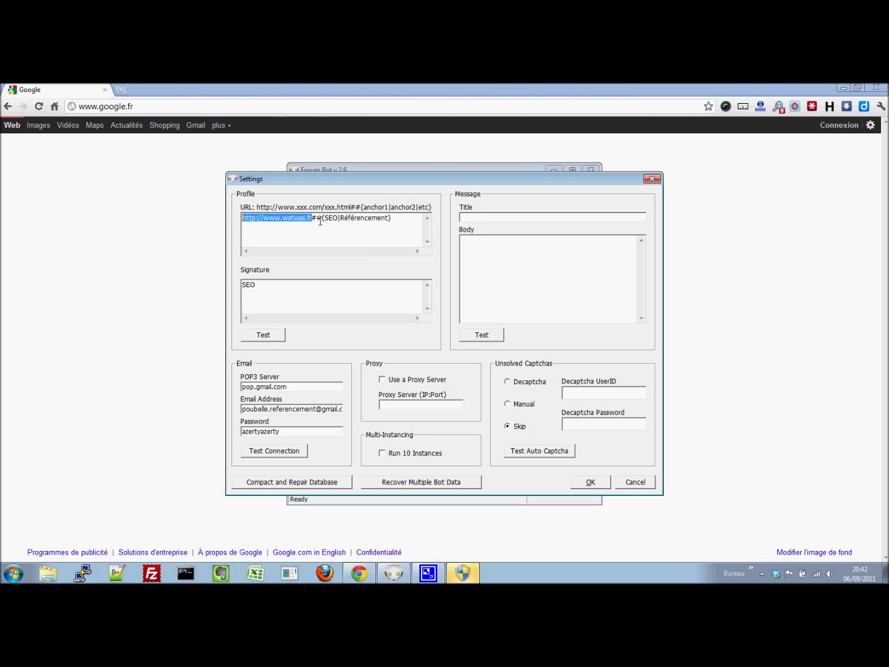
click(275, 288)
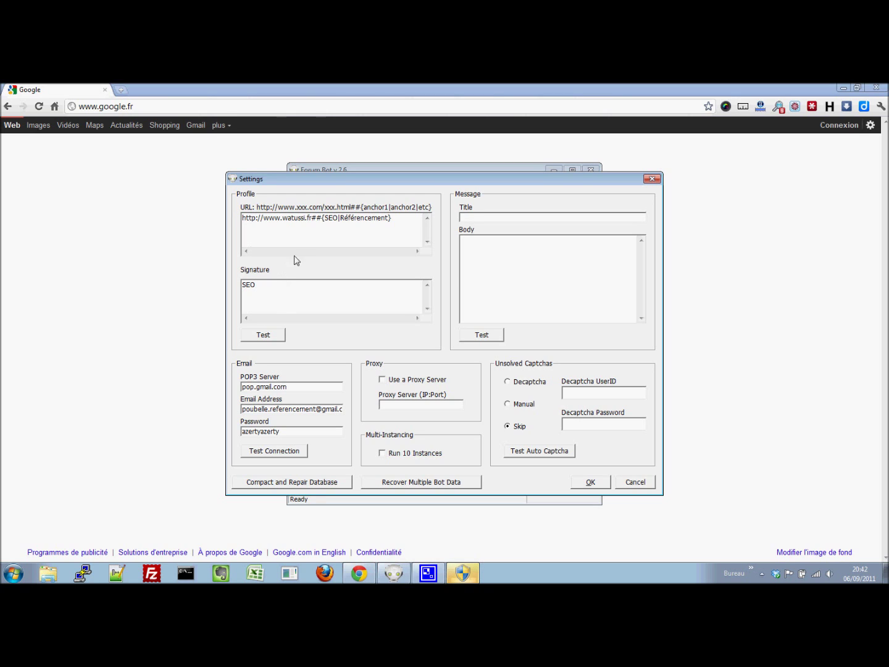
click(489, 217)
click(523, 272)
Test the POP3 e-mail connection, set unsolved captchas to Skip and save the settings.
click(269, 457)
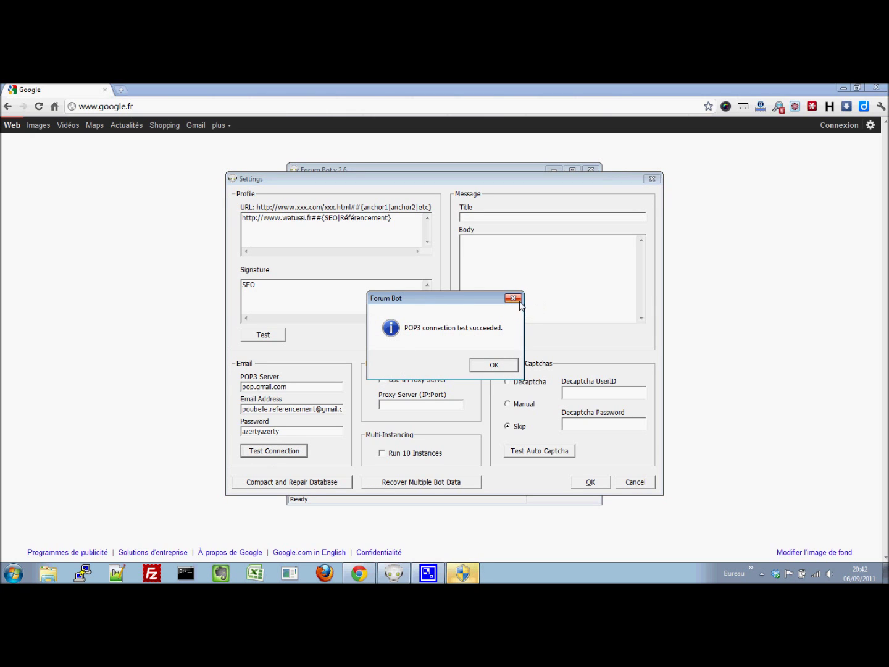
click(516, 299)
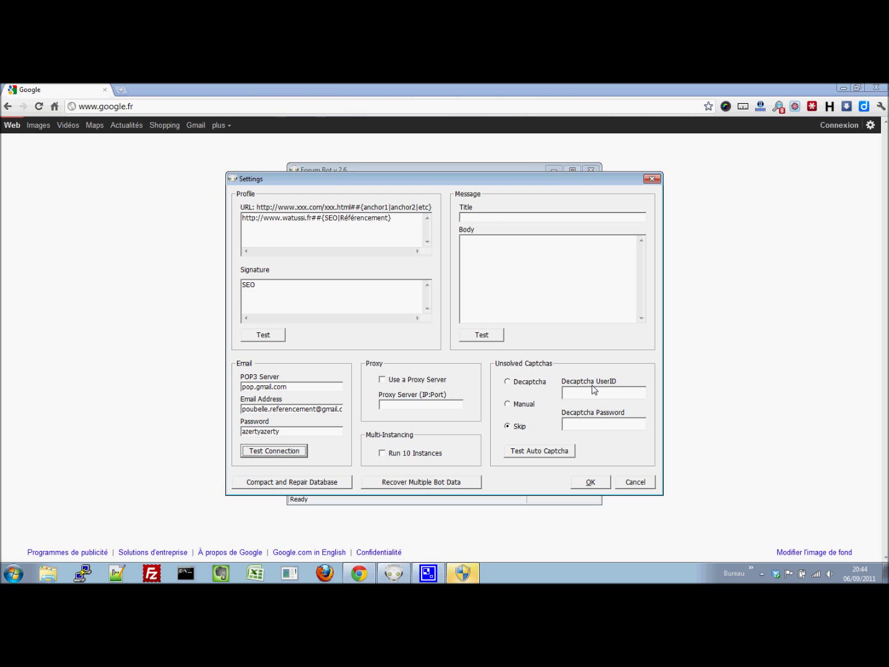
click(520, 426)
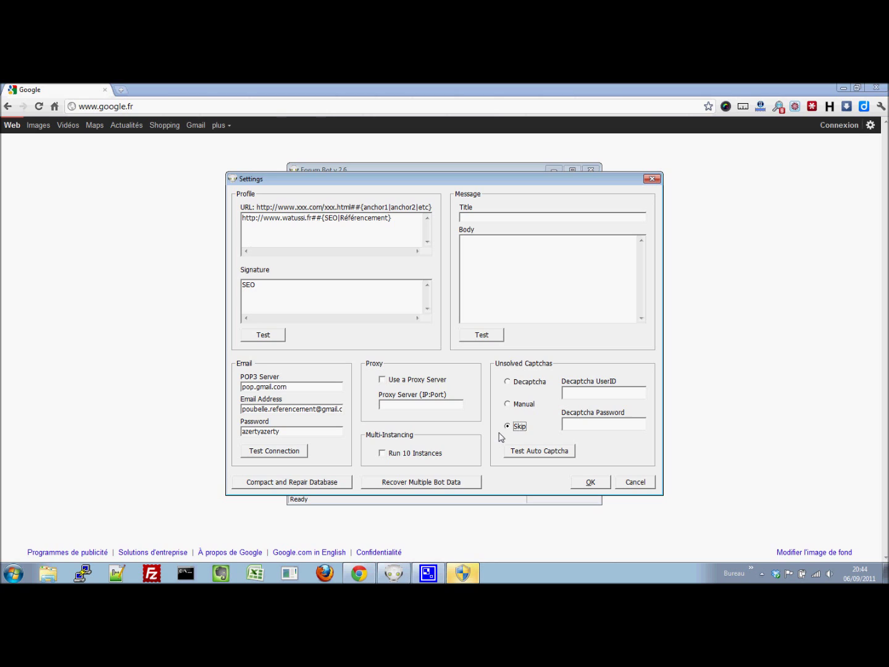
click(600, 484)
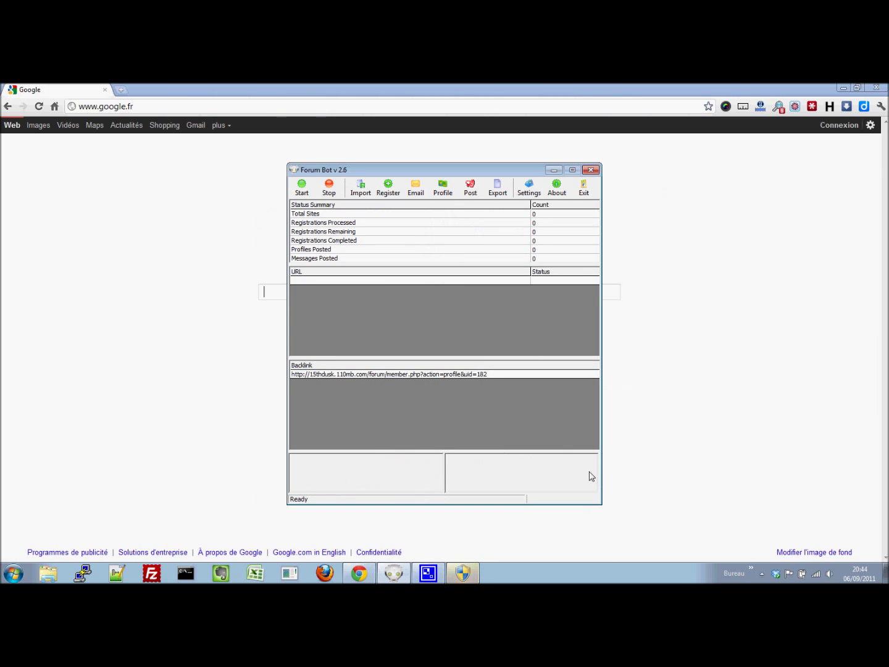
Import a text file of site URLs from the desktop, clearing the existing URL list first.
click(360, 188)
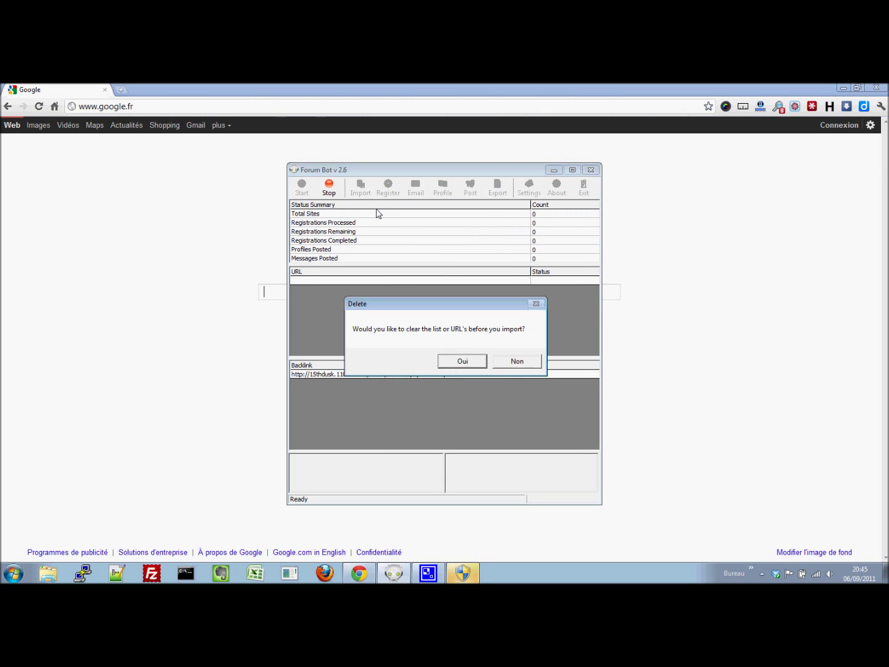
click(455, 363)
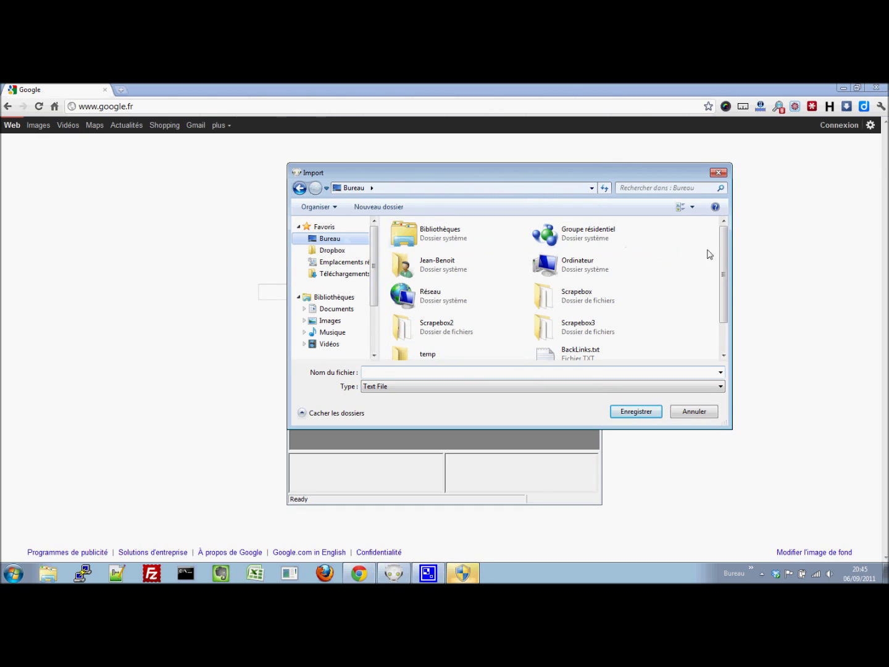
scroll(708, 252, down, 2)
double_click(426, 354)
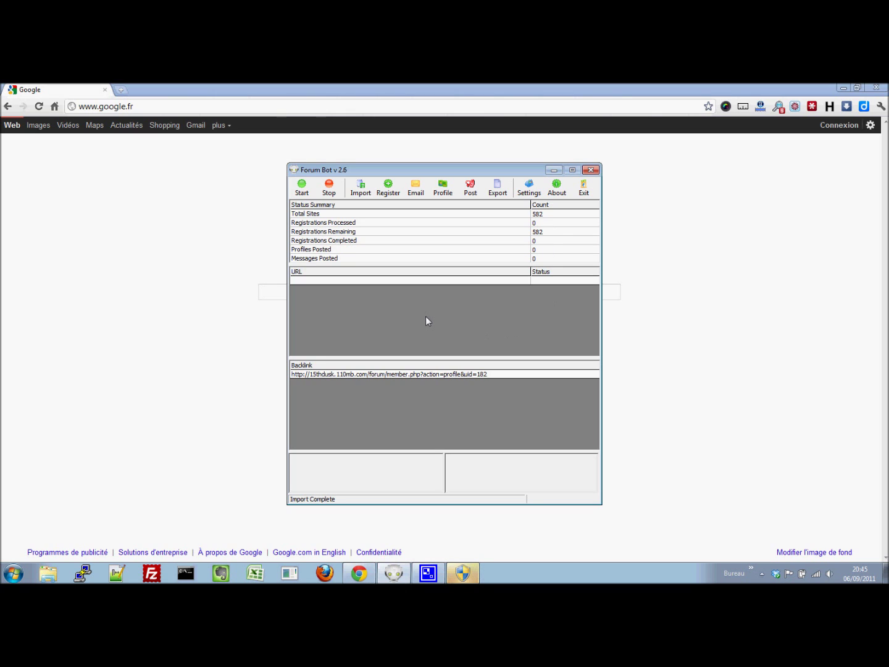
Register accounts on all the imported sites and run the e-mail activations for them.
click(389, 189)
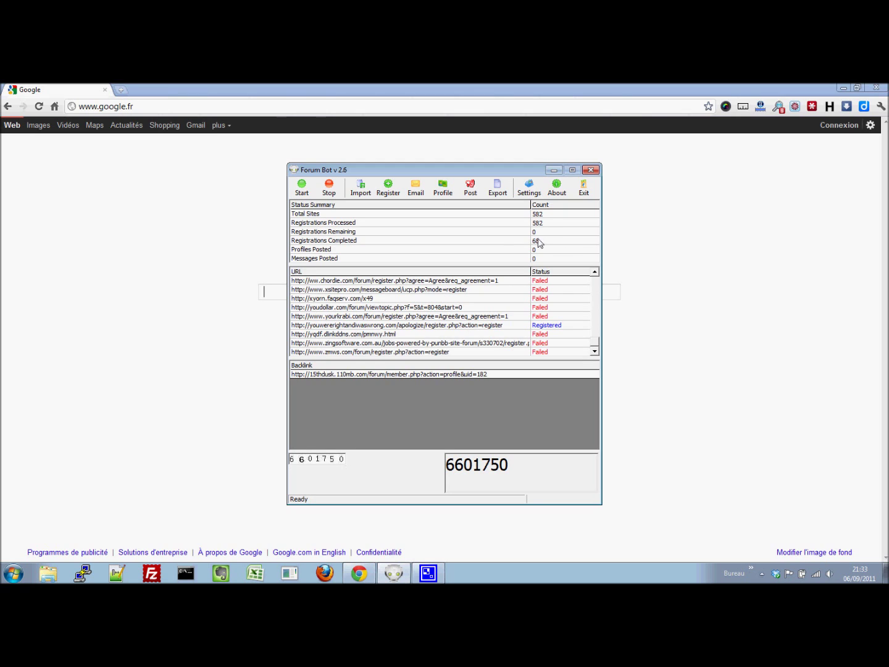
click(416, 187)
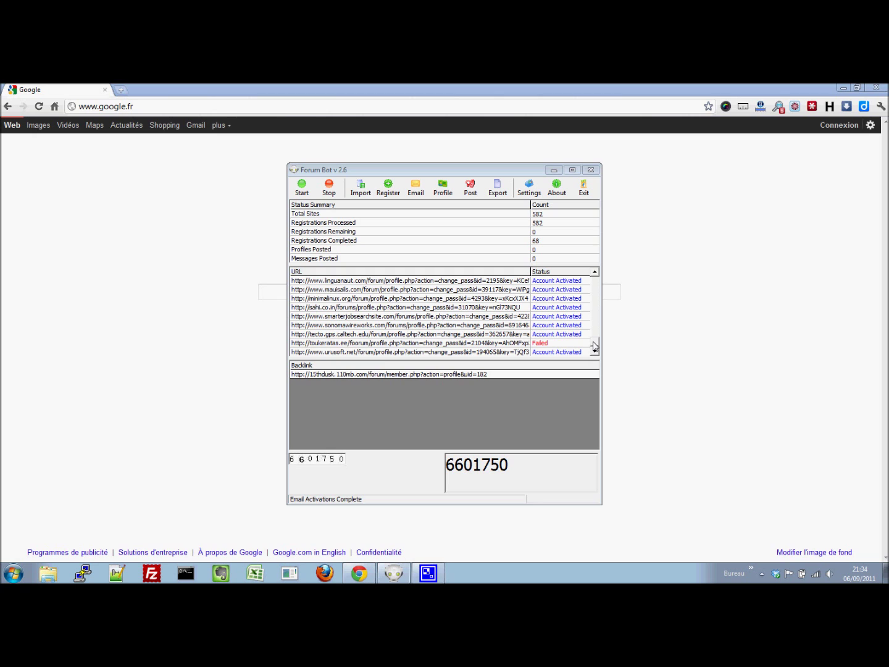
Examine the account activation status of each site throughout the URL list.
mouse_move(595, 347)
mouse_down()
mouse_move(601, 283)
mouse_move(601, 350)
mouse_up()
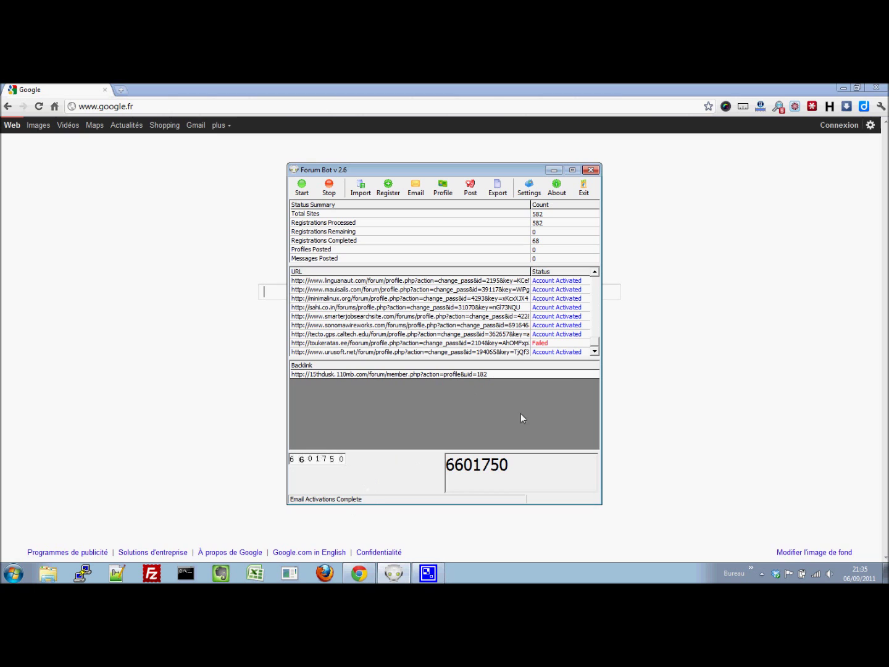
drag(595, 342, 597, 286)
click(431, 284)
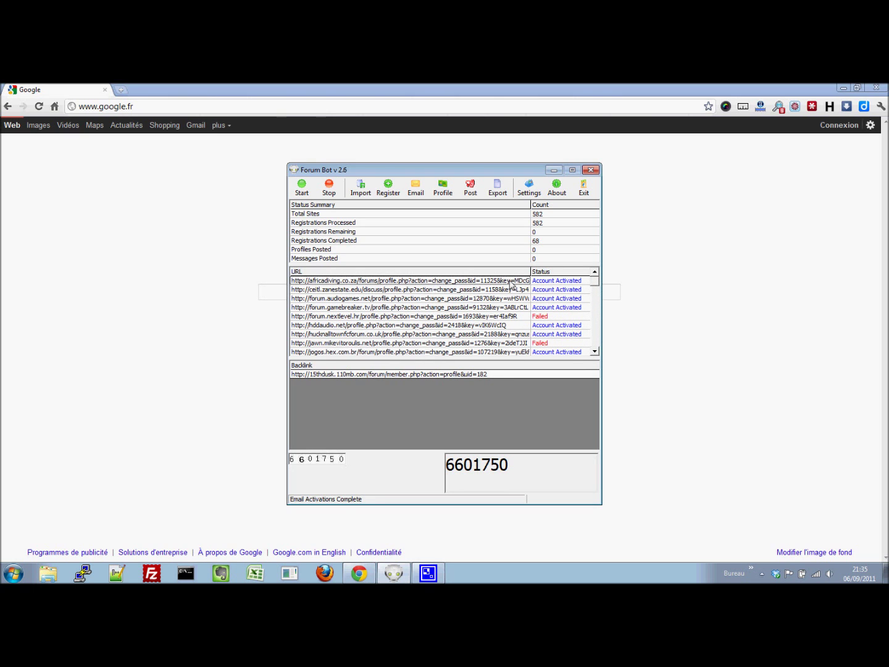
drag(595, 288, 588, 357)
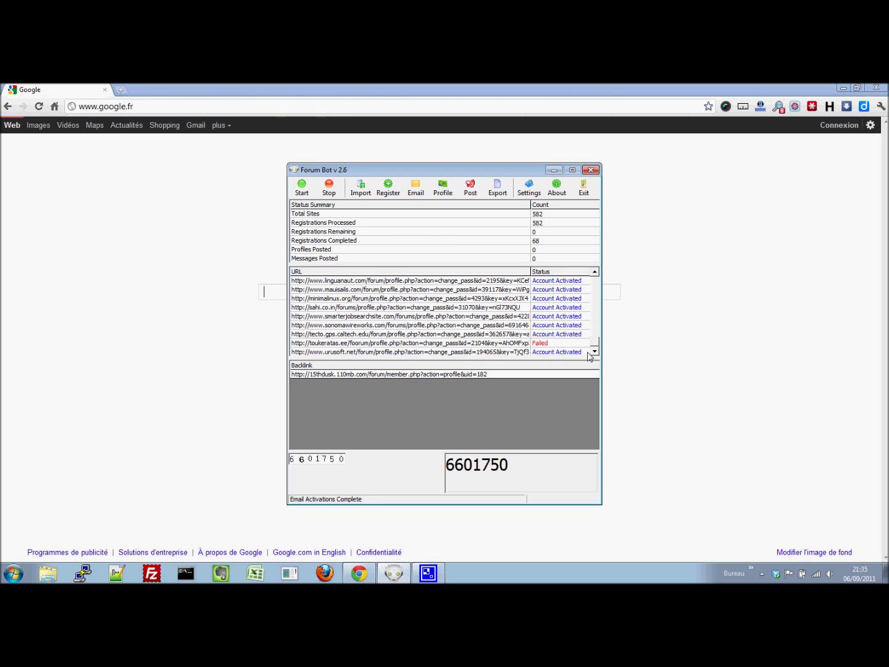
mouse_move(594, 343)
mouse_down()
mouse_move(594, 287)
mouse_move(597, 349)
mouse_up()
drag(597, 343, 597, 296)
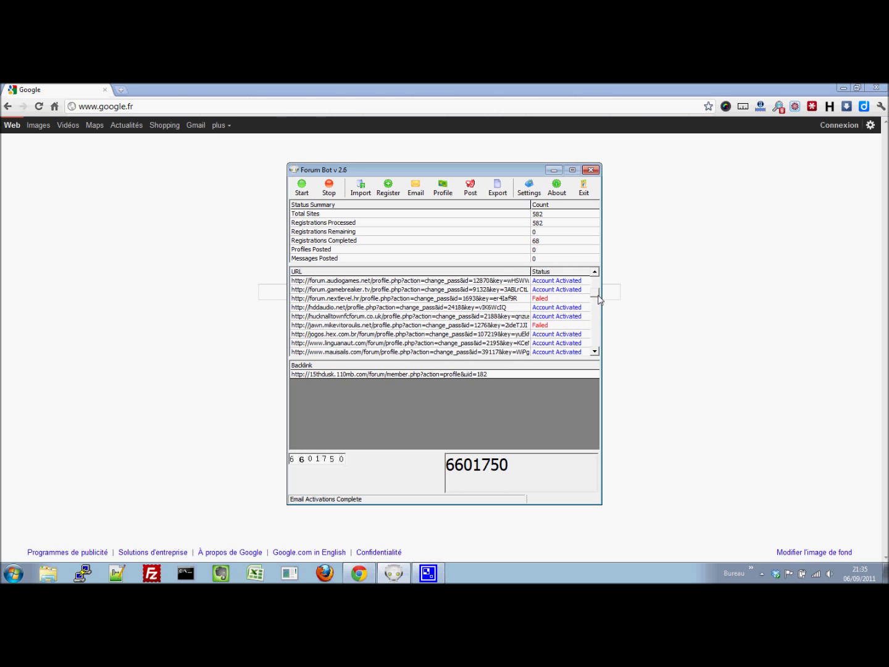
Start updating the profiles of the registered forum accounts with the configured link and signature.
click(442, 188)
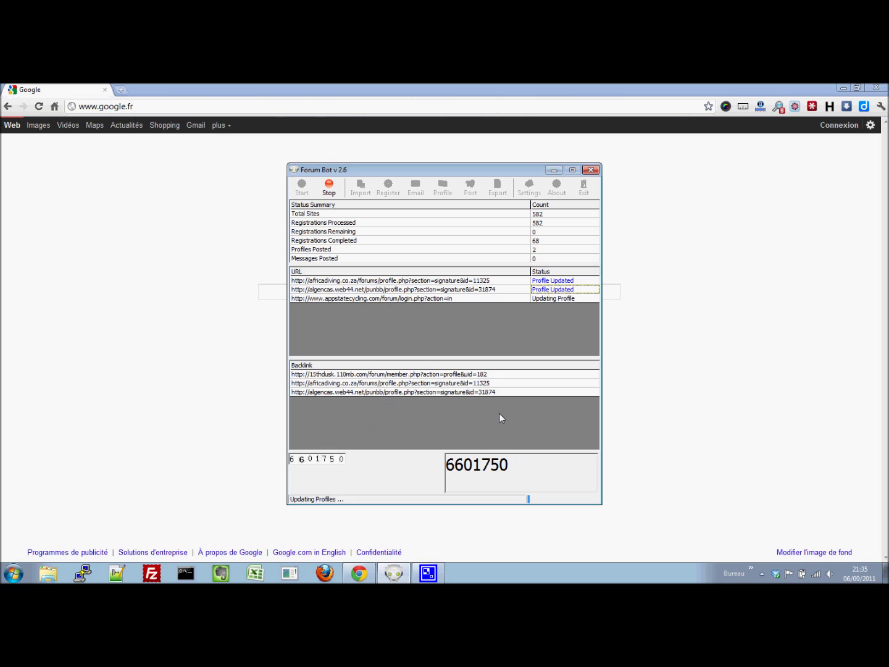
right_click(373, 394)
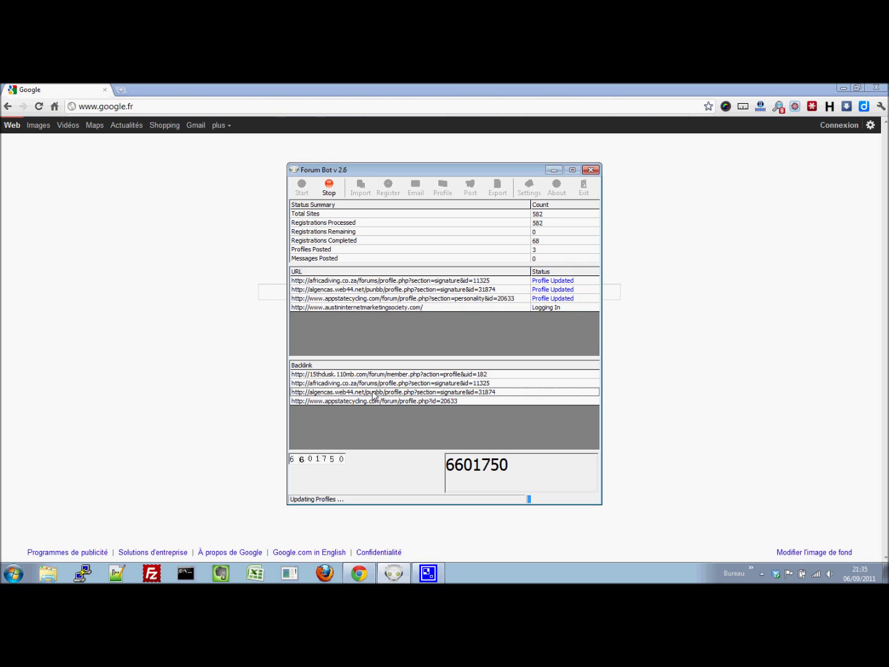
click(384, 402)
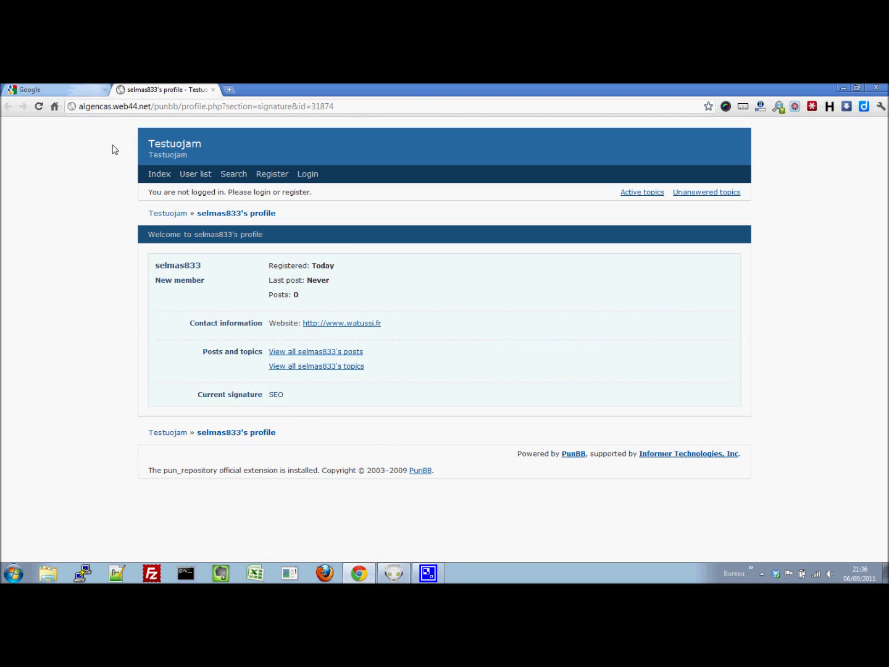
click(395, 575)
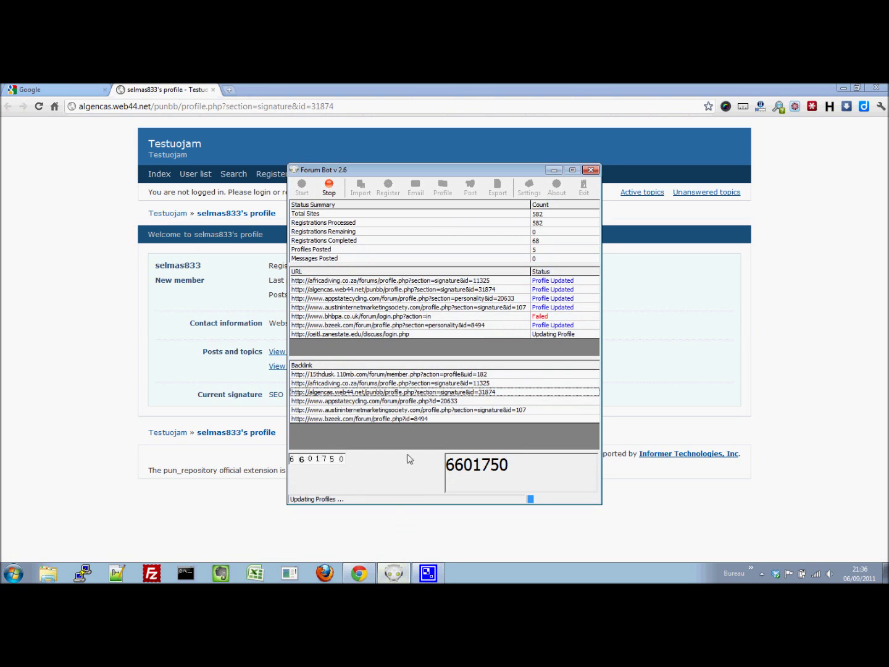
click(411, 419)
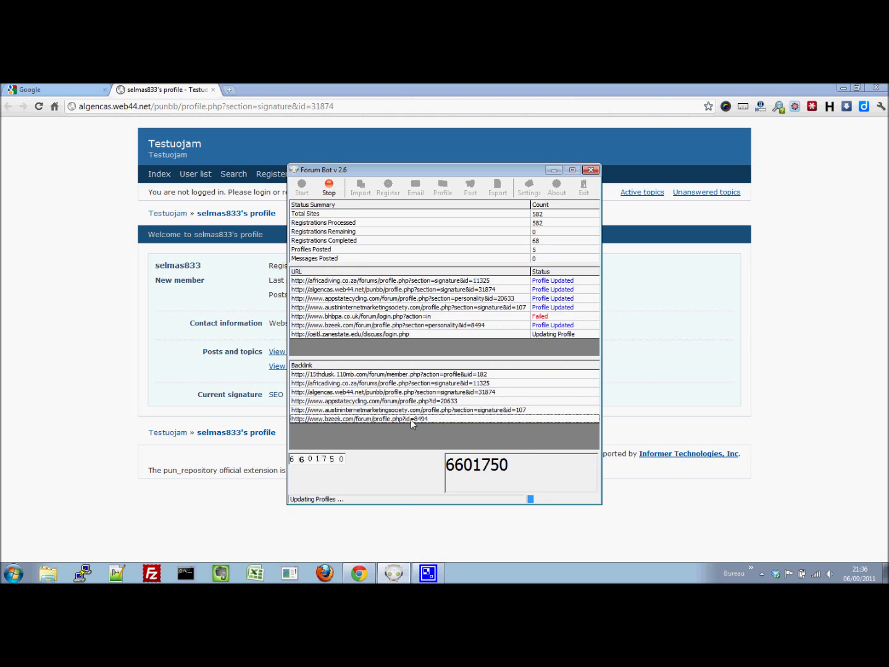
right_click(410, 419)
click(420, 429)
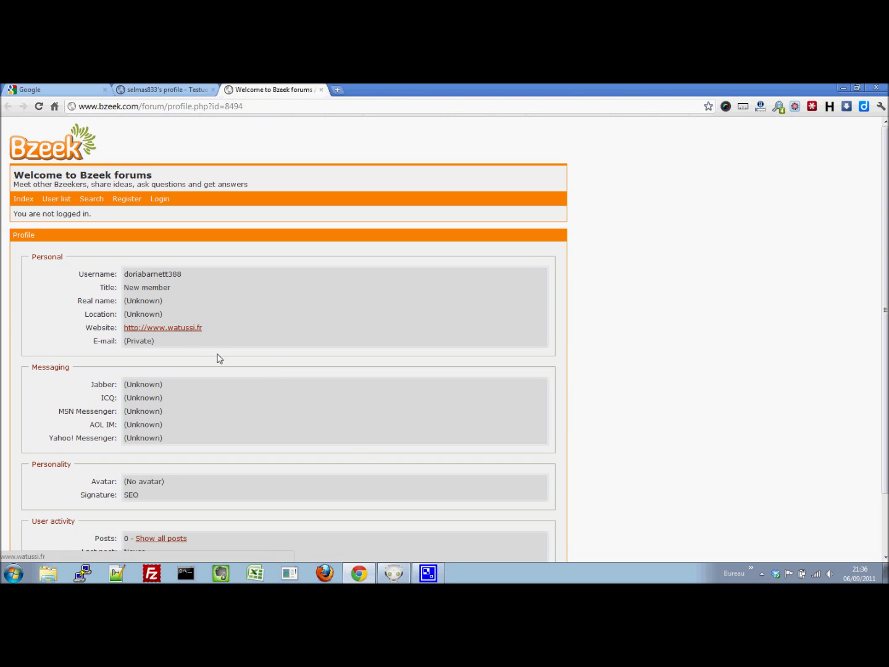
Return to Forum Bot and view the ceitl.zanestate.edu and darkynet.net backlinks in the browser.
click(390, 575)
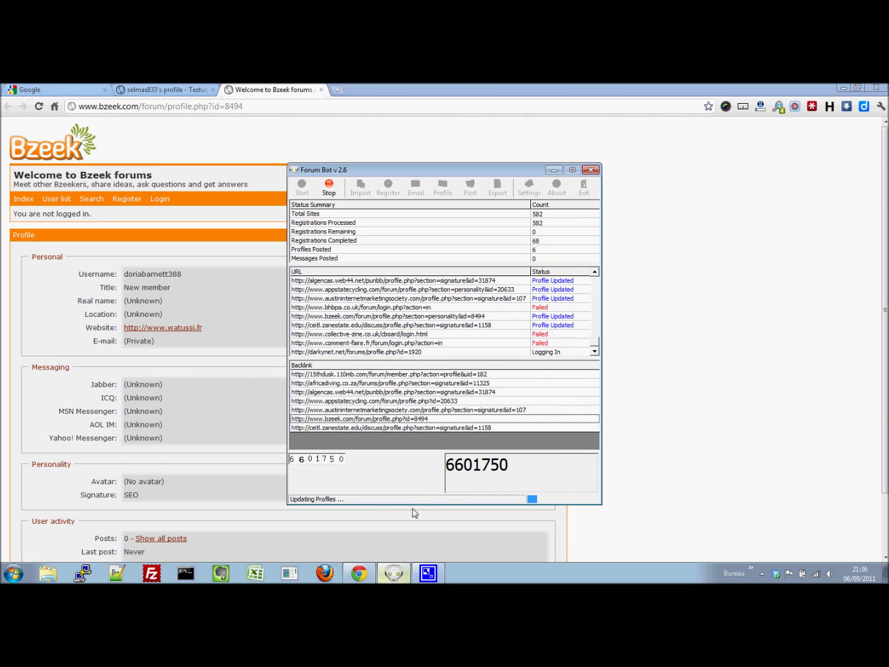
right_click(388, 430)
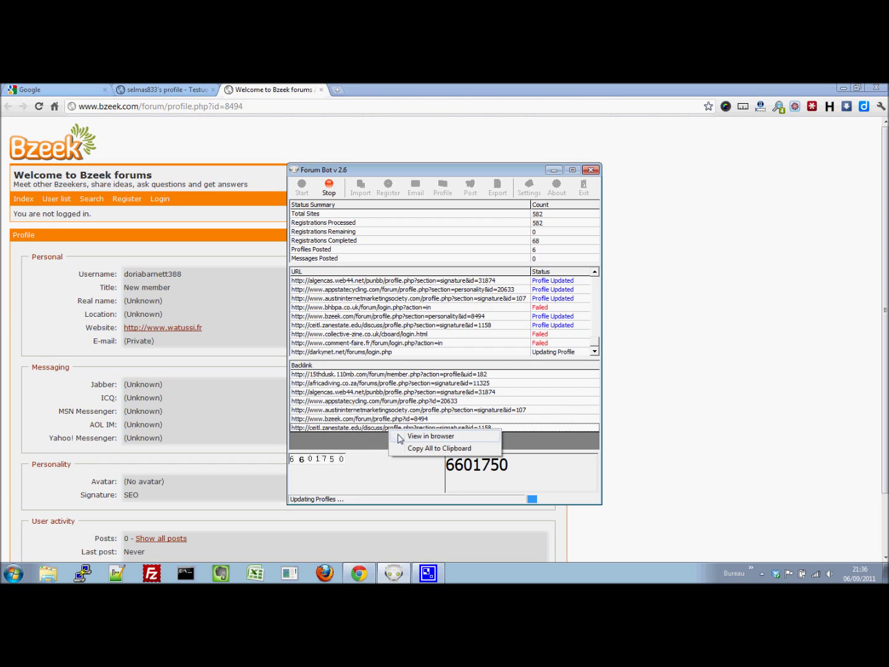
click(401, 438)
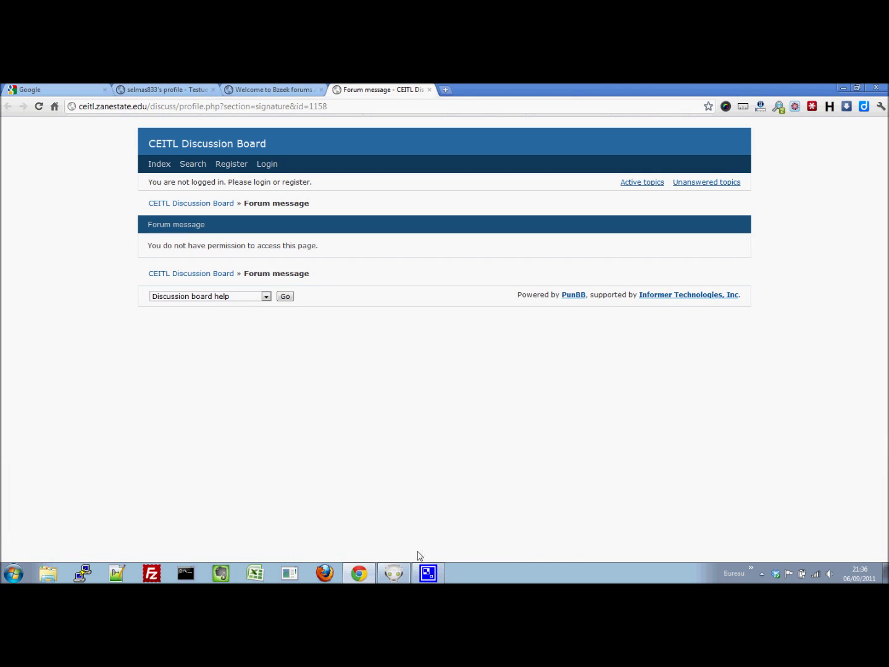
click(402, 579)
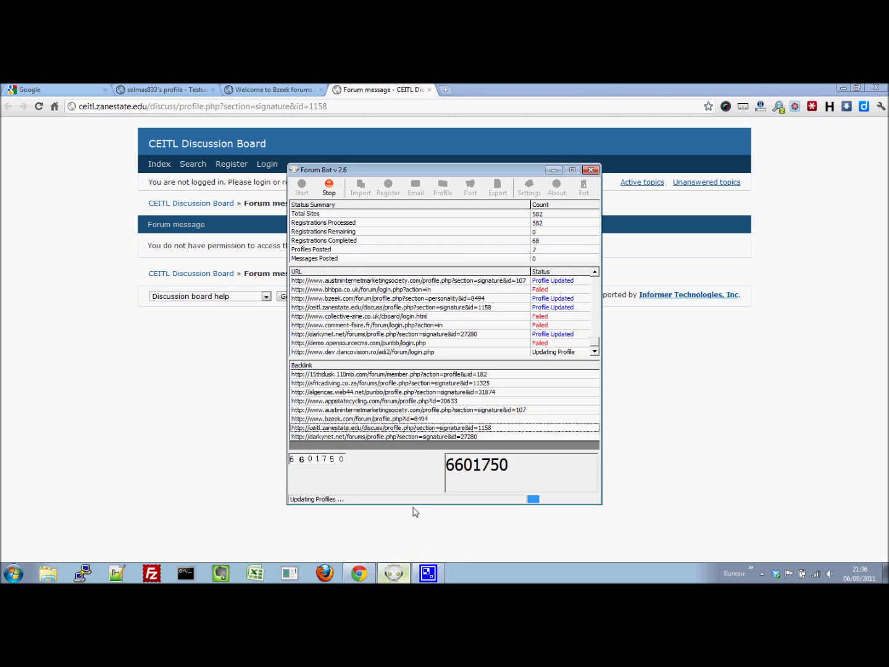
right_click(424, 441)
click(436, 446)
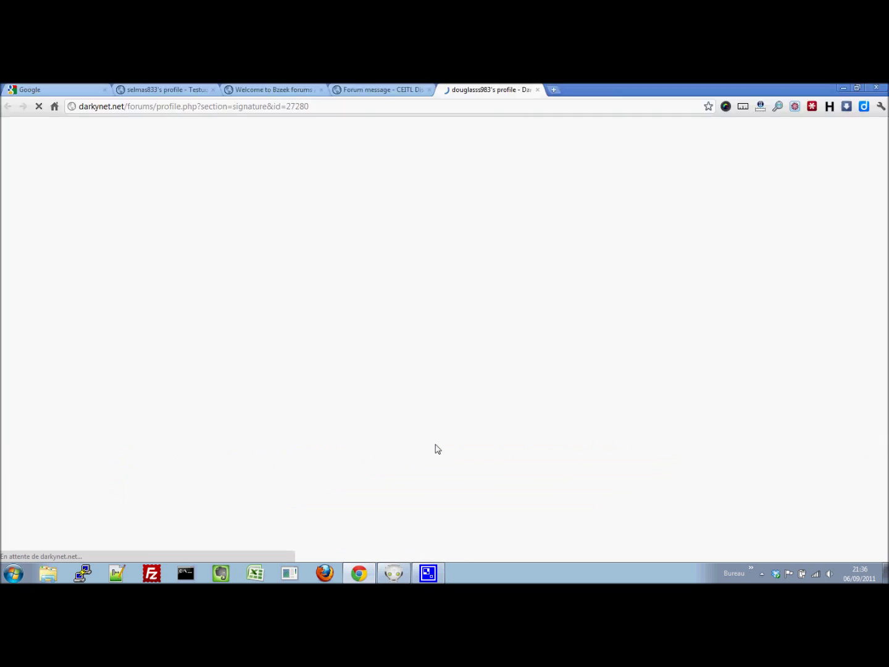